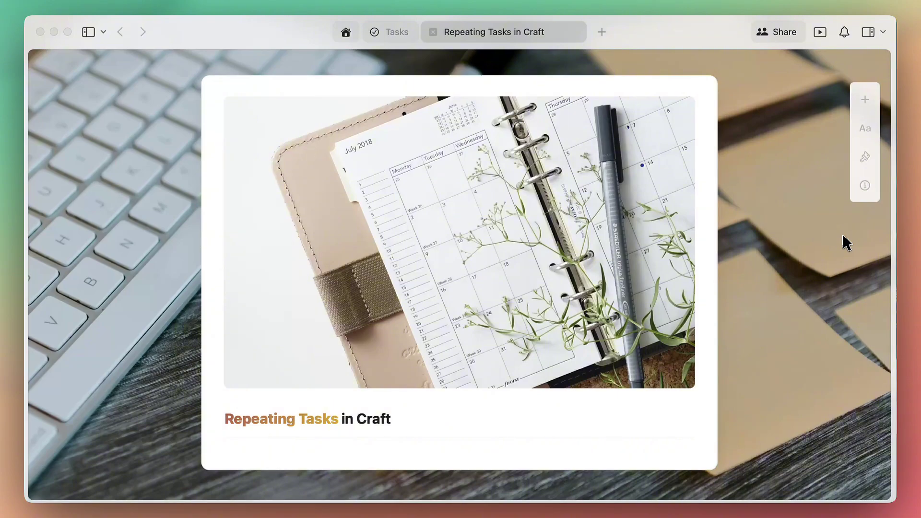
# - In the Tasks view, schedule 'Plan Meals for the week' for March 30, repeating weekly
pyautogui.hotkey('ctrl', 'shift', 'Tab')
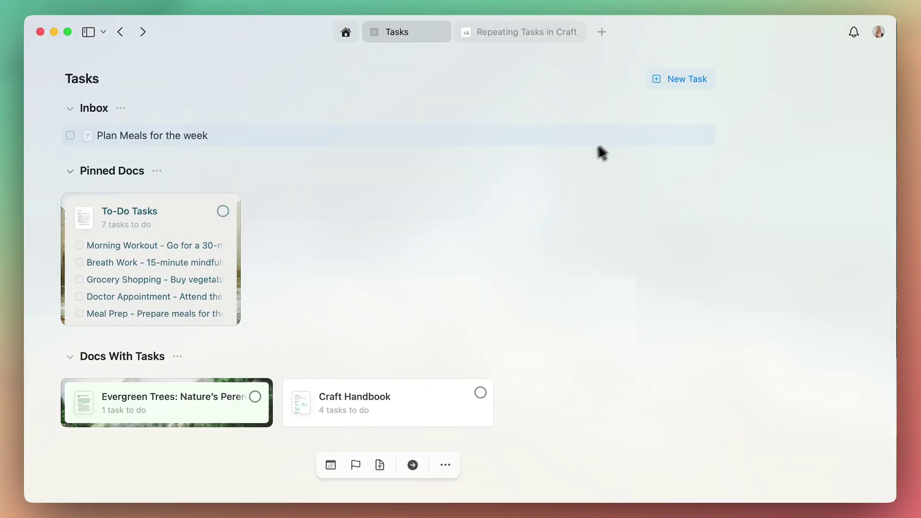
pyautogui.click(209, 138)
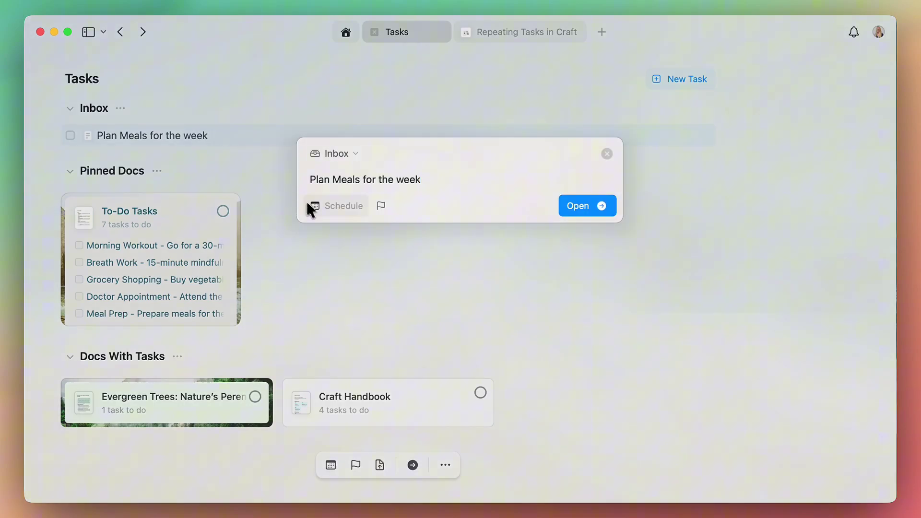
pyautogui.click(324, 207)
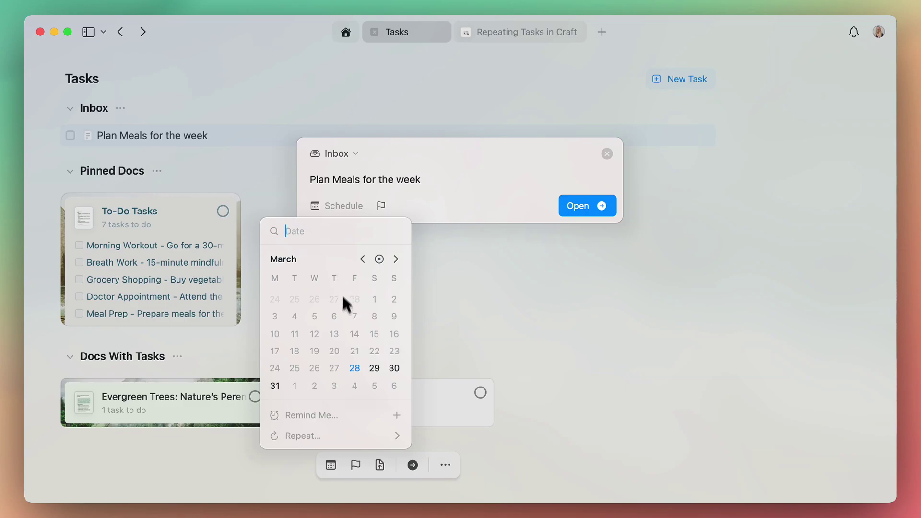
pyautogui.click(398, 368)
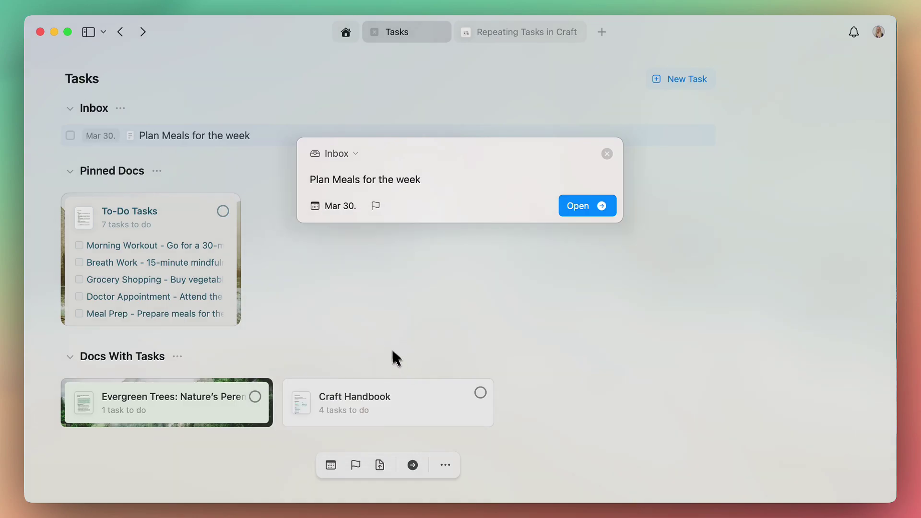
pyautogui.click(337, 206)
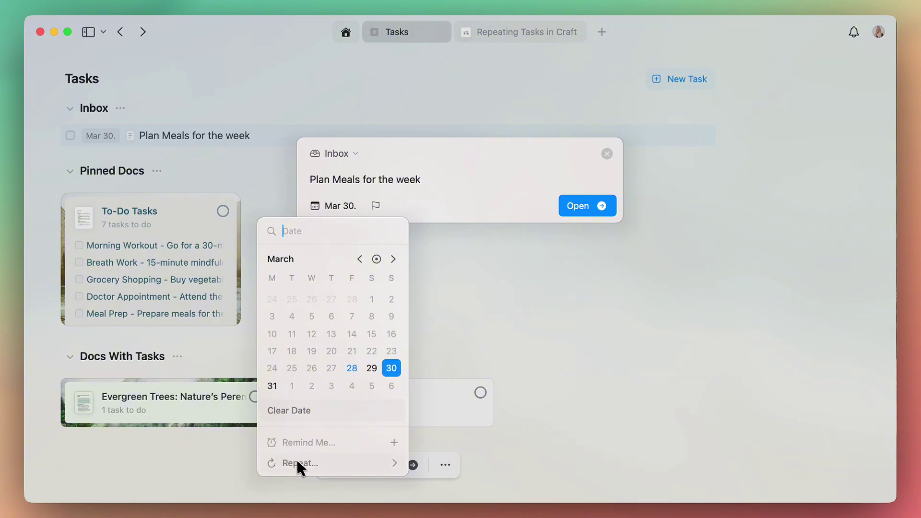
pyautogui.click(307, 468)
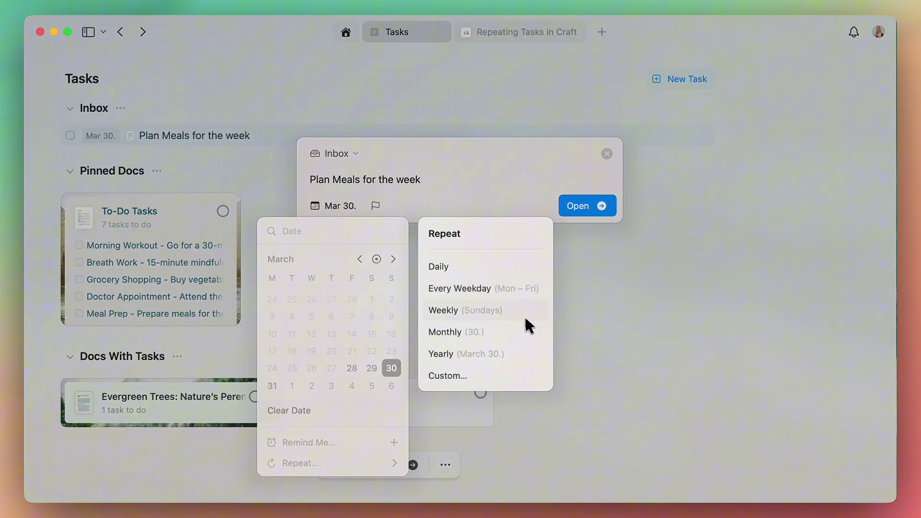
pyautogui.click(525, 318)
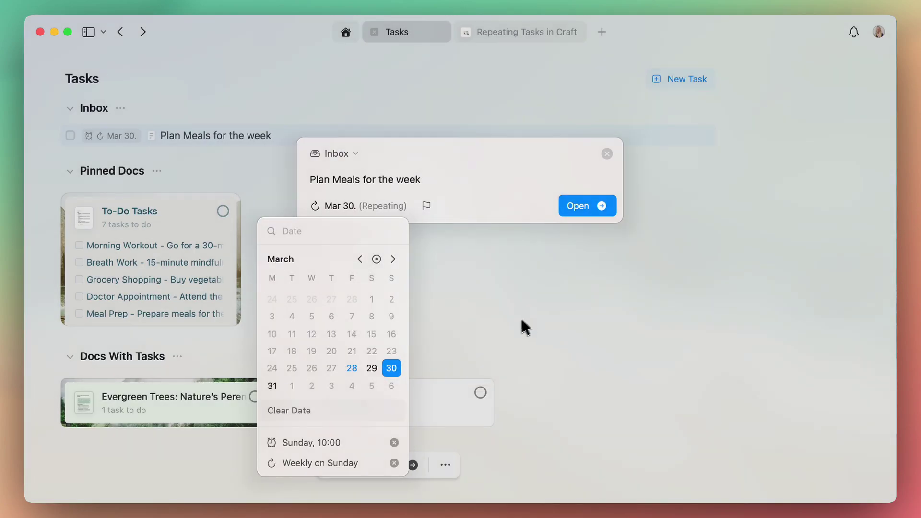
pyautogui.press('Escape')
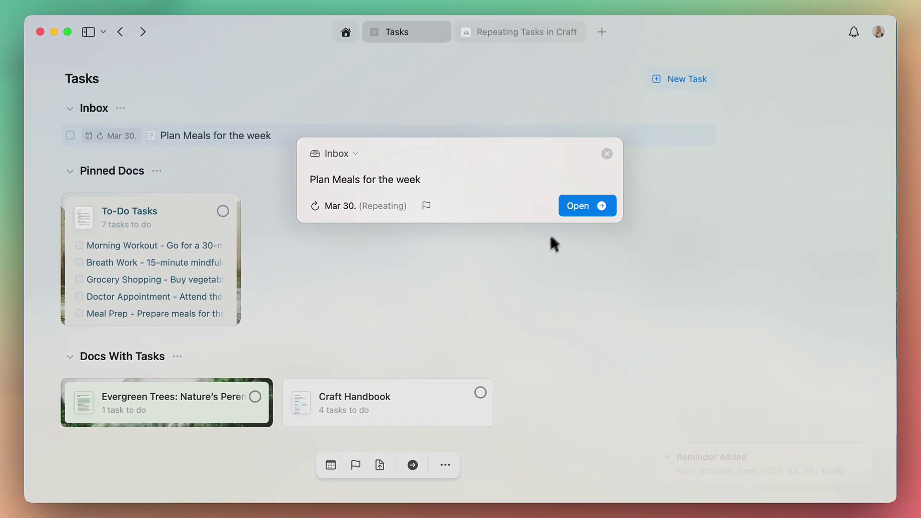
# - Open 'Plan Meals for the week' as a document and look through its grocery list and recipes
pyautogui.click(582, 207)
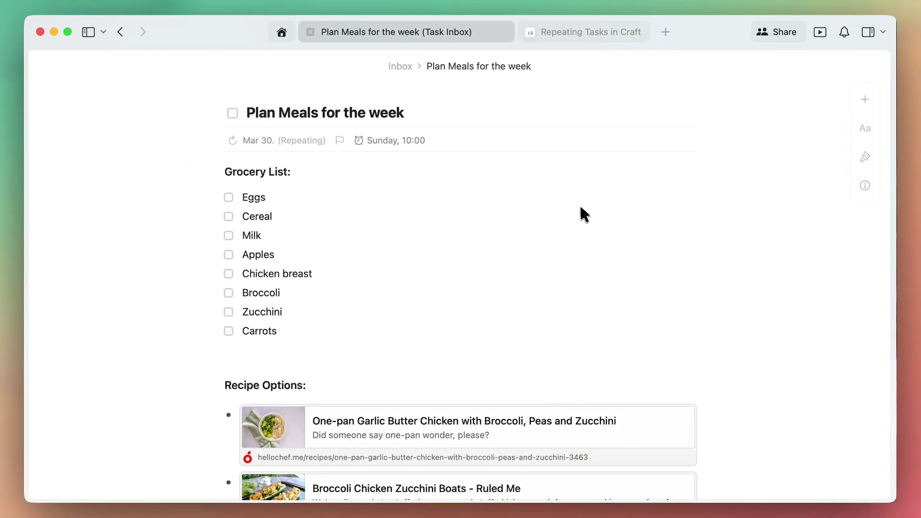
pyautogui.scroll(-5, 582, 213)
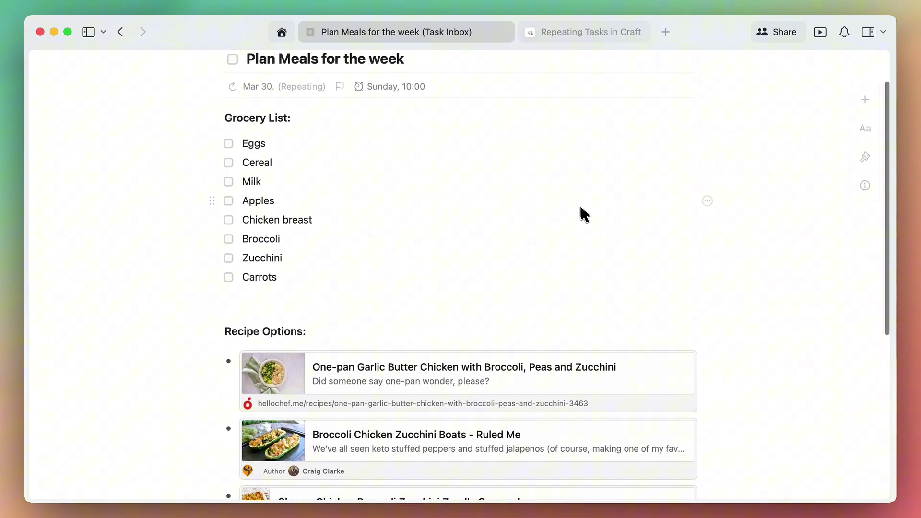
pyautogui.scroll(5, 583, 214)
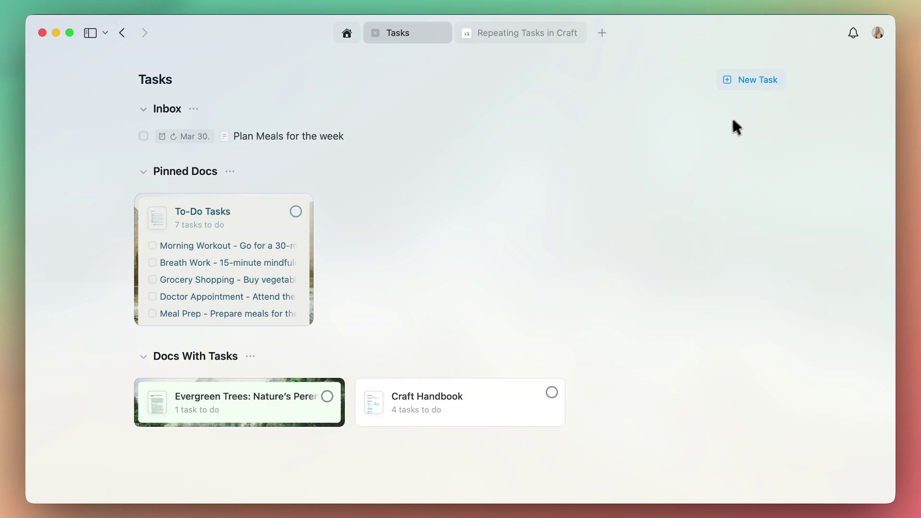
# - Start a new Inbox task 'Follow up with key clients' dated April 3
pyautogui.click(746, 81)
pyautogui.write('Follow up with key')
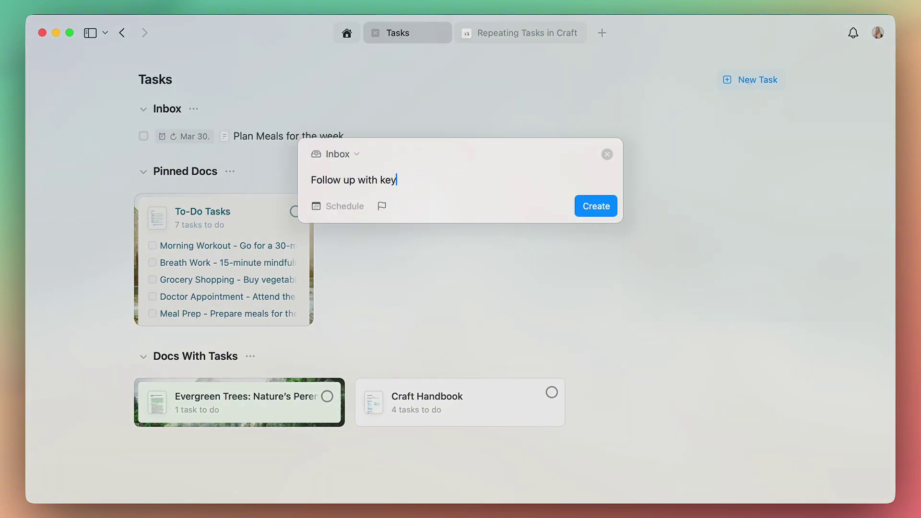
pyautogui.write(' clients')
pyautogui.click(353, 207)
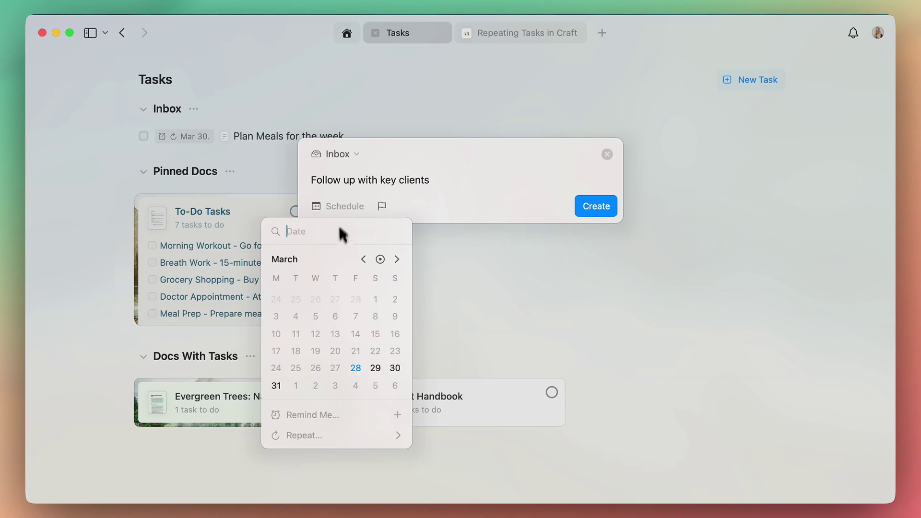
pyautogui.click(396, 262)
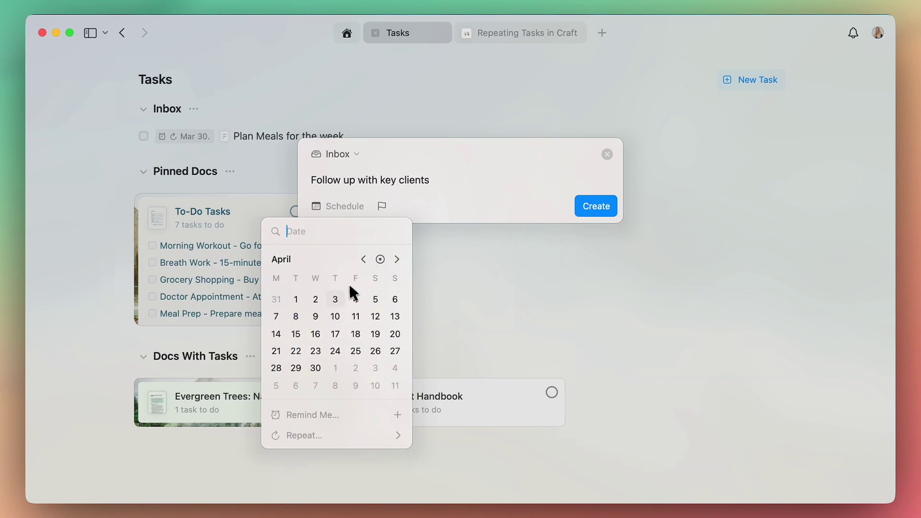
pyautogui.click(336, 299)
# - Make it repeat monthly on the 3rd with a 9:00 reminder, then create the task
pyautogui.click(351, 209)
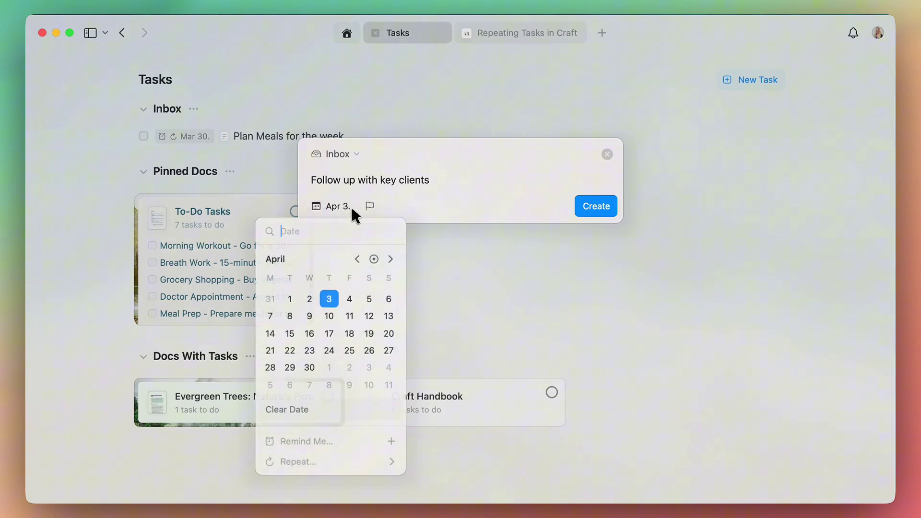
pyautogui.click(324, 464)
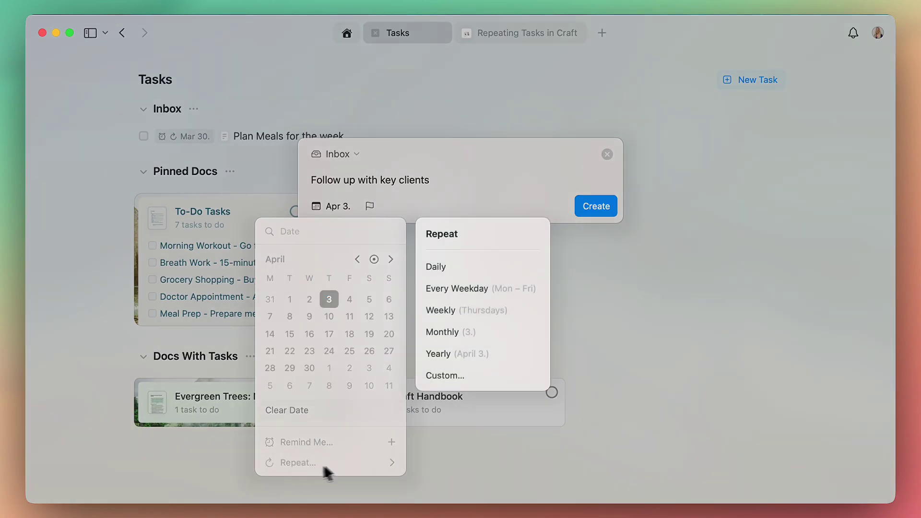
pyautogui.click(476, 332)
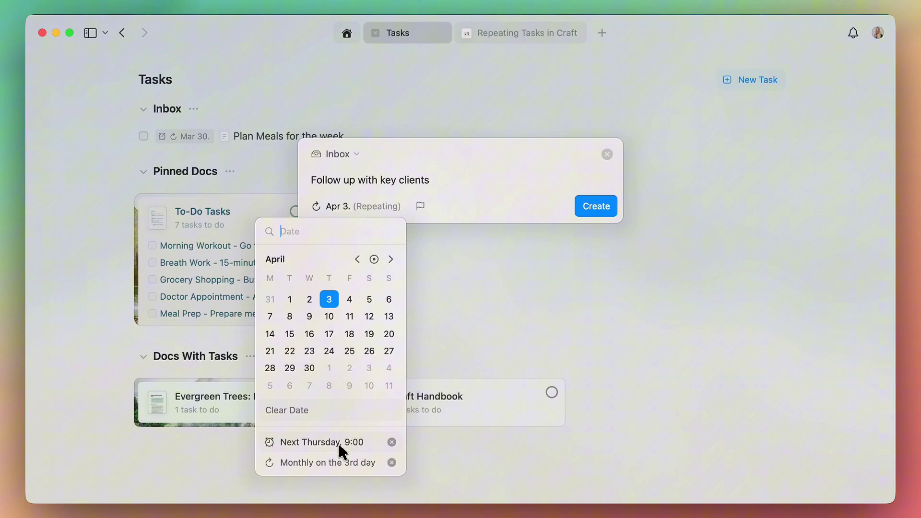
pyautogui.click(339, 445)
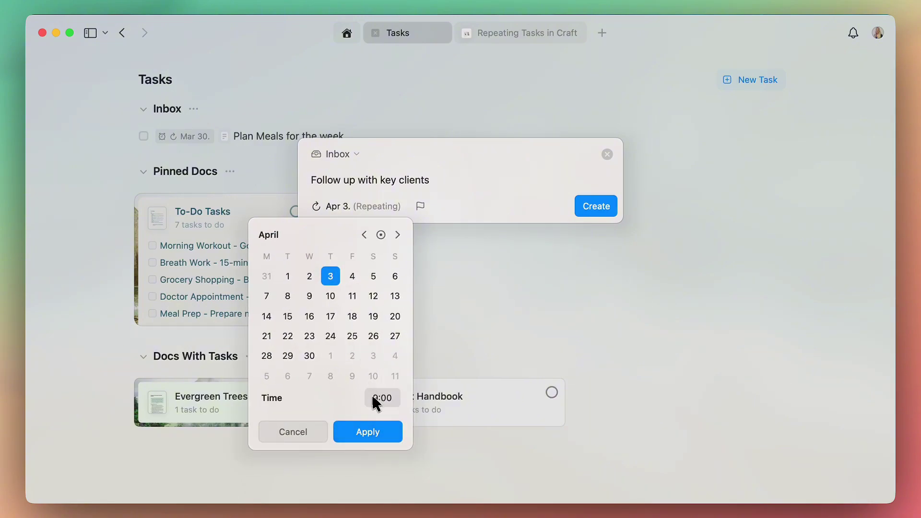
pyautogui.click(362, 430)
pyautogui.press('Escape')
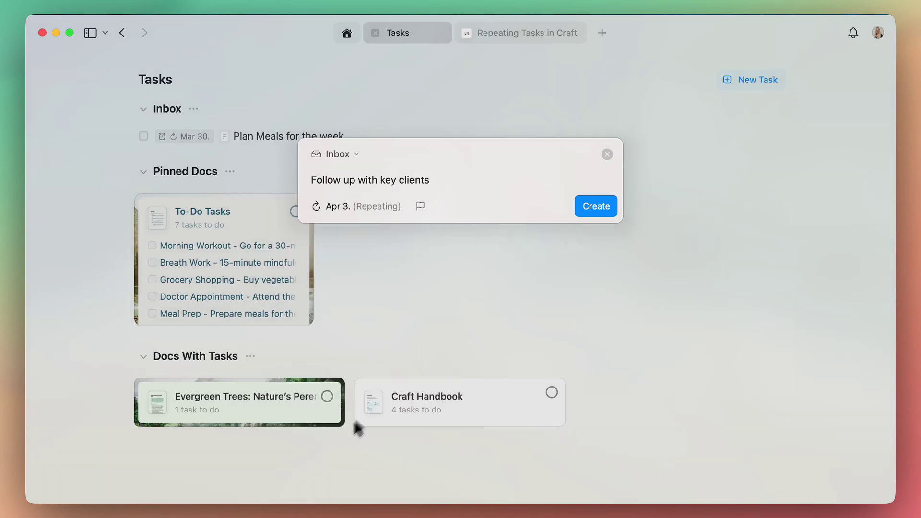
pyautogui.click(571, 239)
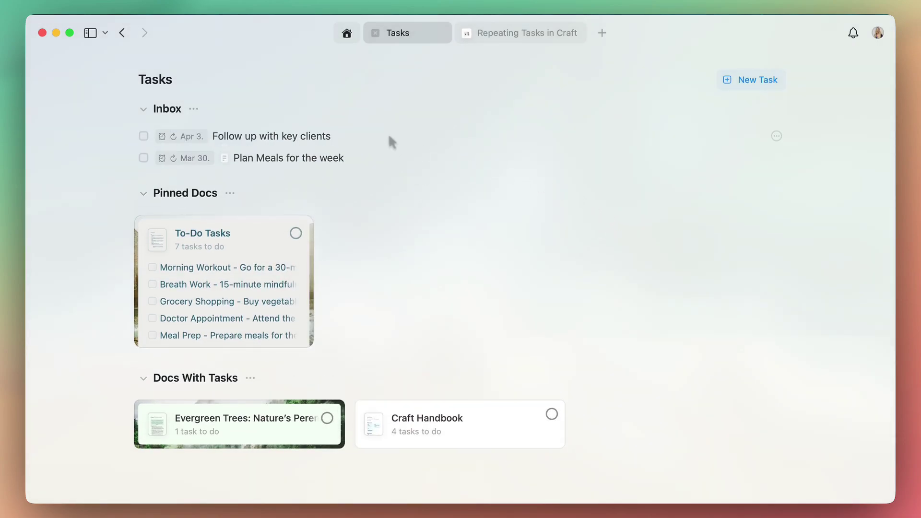
pyautogui.click(370, 137)
pyautogui.click(362, 136)
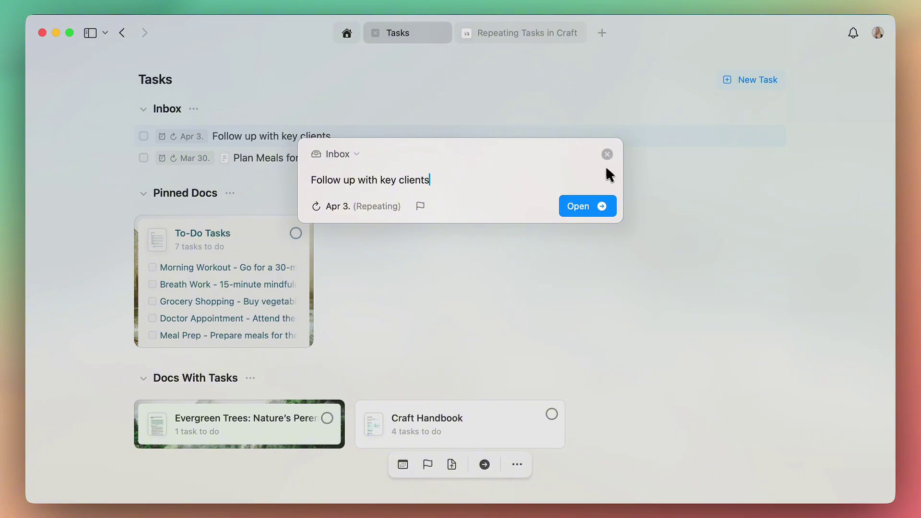
pyautogui.press('Escape')
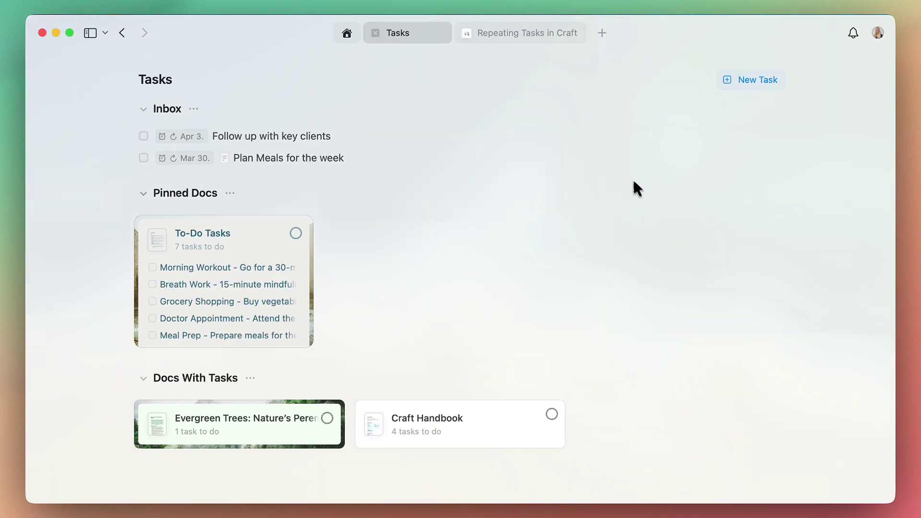
# - Start a new Inbox task titled 'Prepare Quarterly Report' and open its scheduling calendar
pyautogui.click(743, 82)
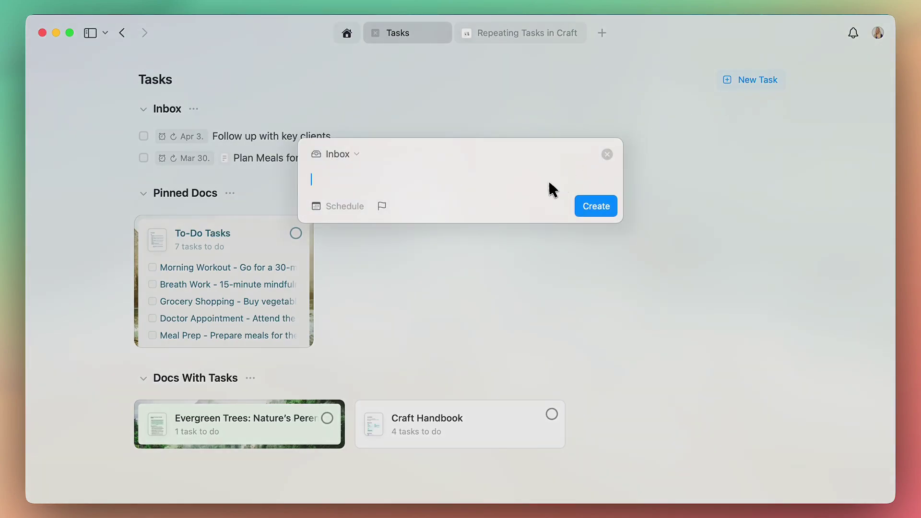
pyautogui.write('Prepare Quarterly Report')
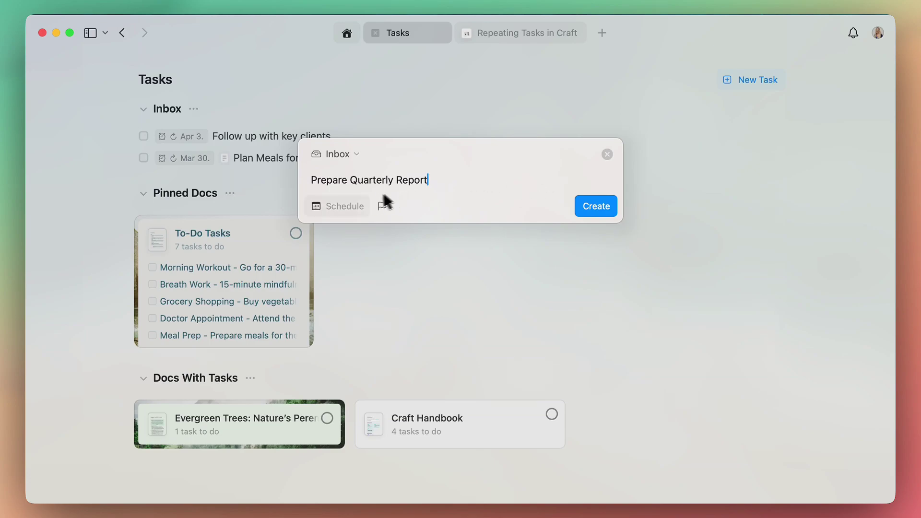
pyautogui.click(341, 210)
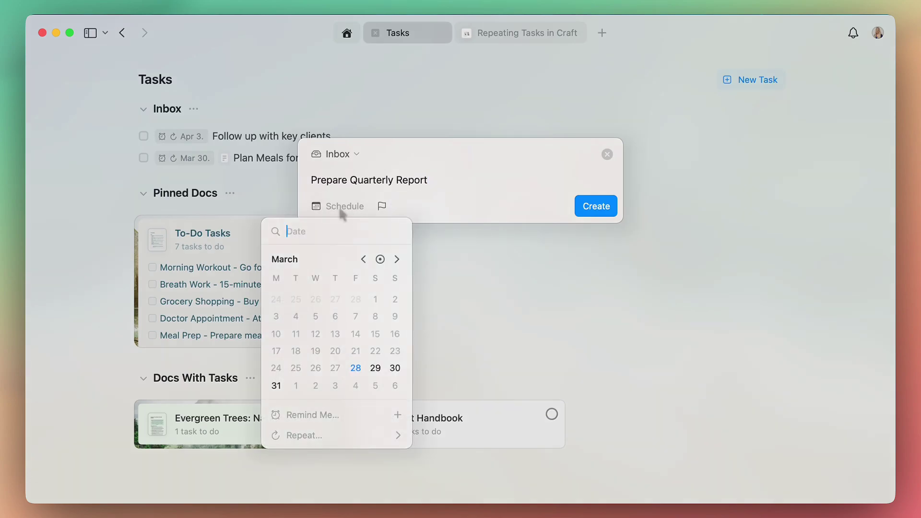
# - Set a custom repeat rule: 3 months after each completion
pyautogui.click(317, 436)
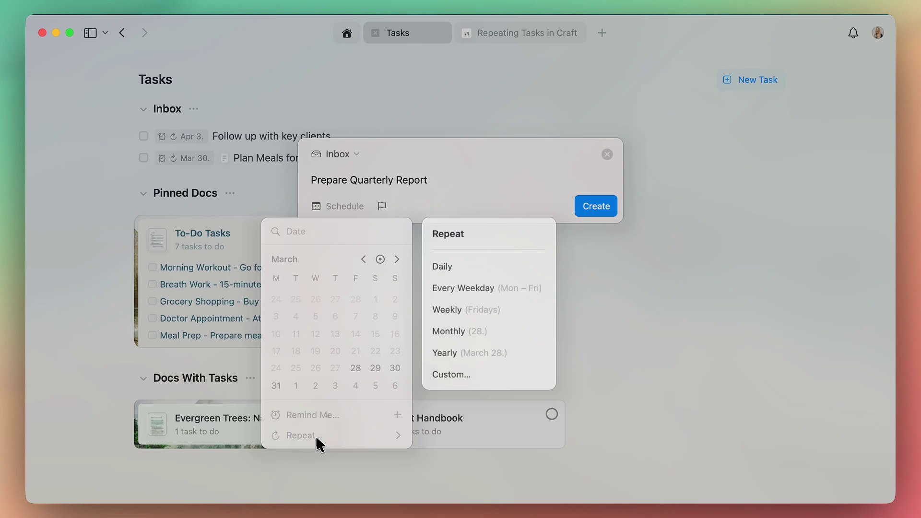
pyautogui.click(483, 378)
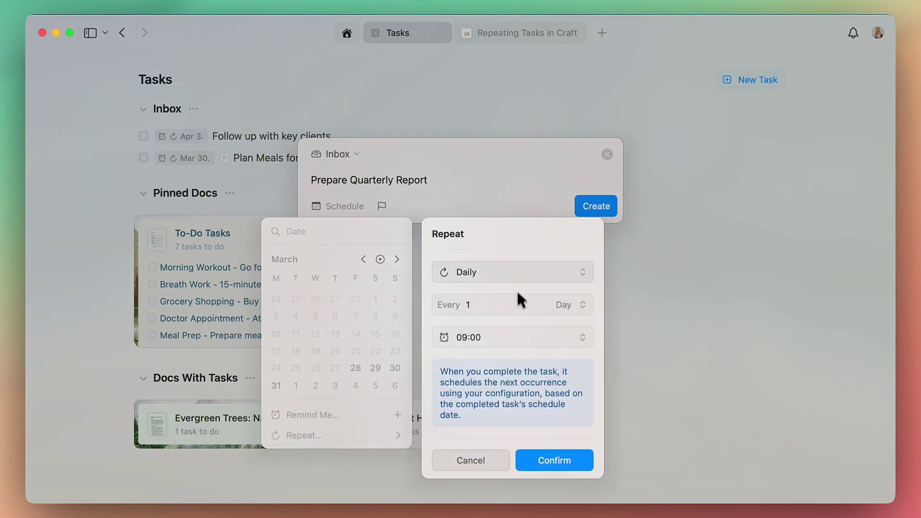
pyautogui.click(524, 273)
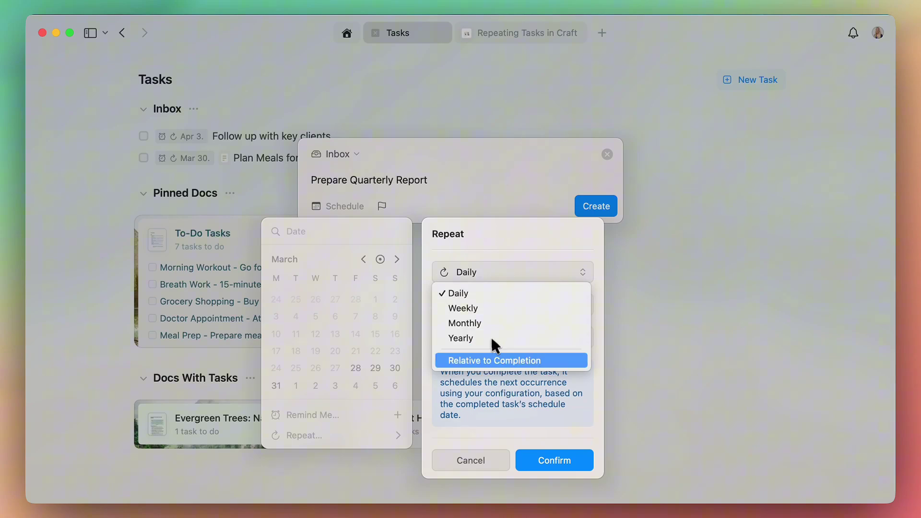
pyautogui.click(491, 360)
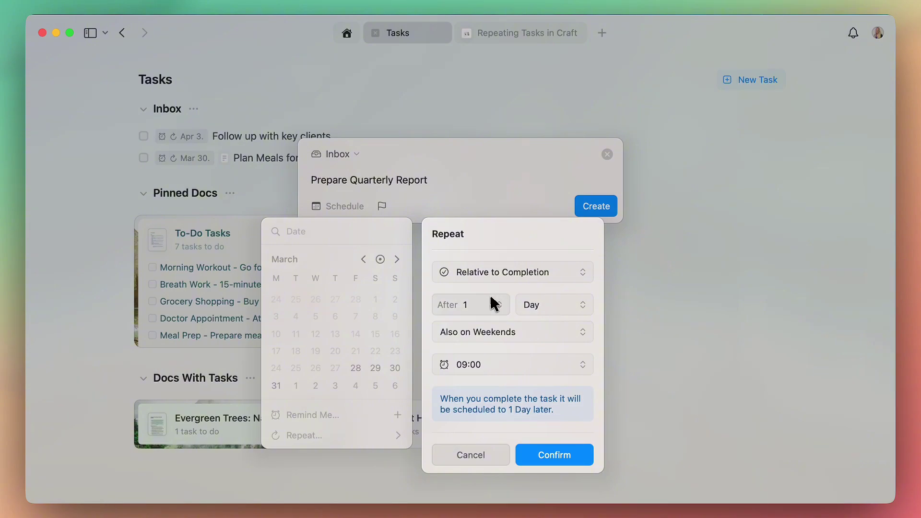
pyautogui.click(534, 307)
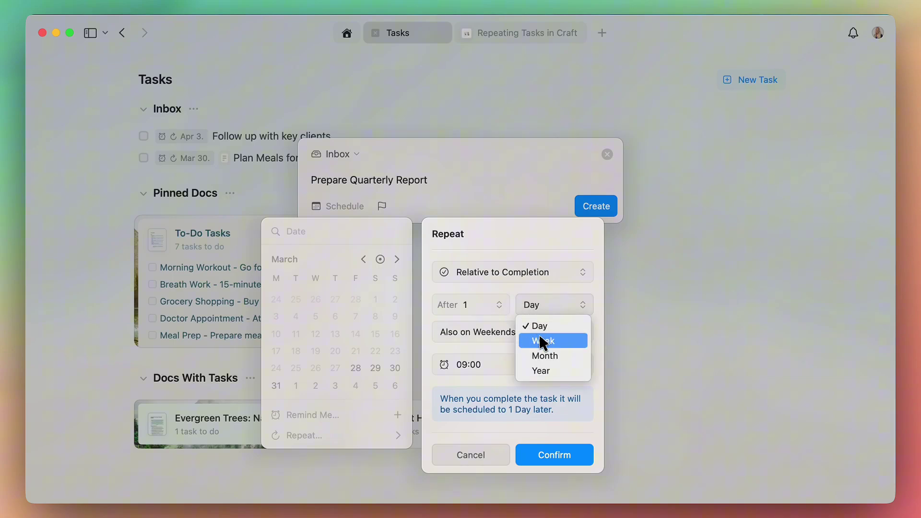
pyautogui.click(542, 355)
pyautogui.click(506, 309)
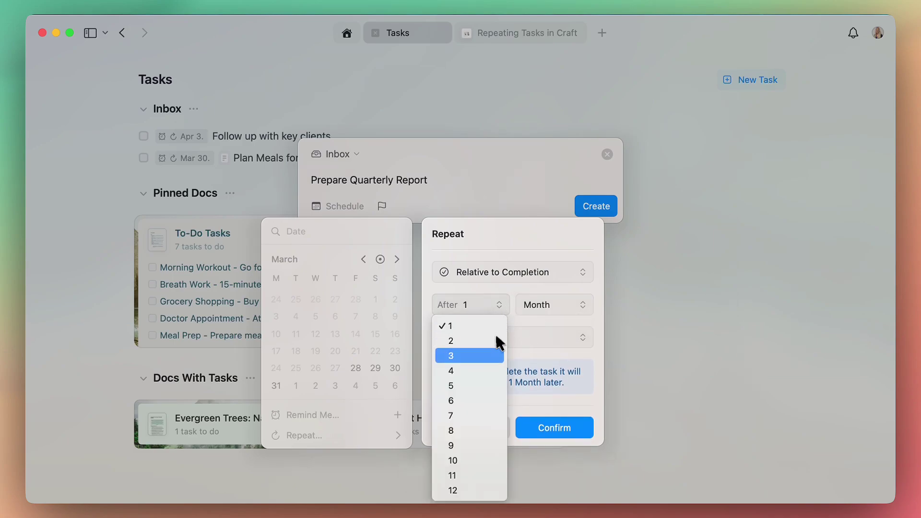
pyautogui.click(494, 355)
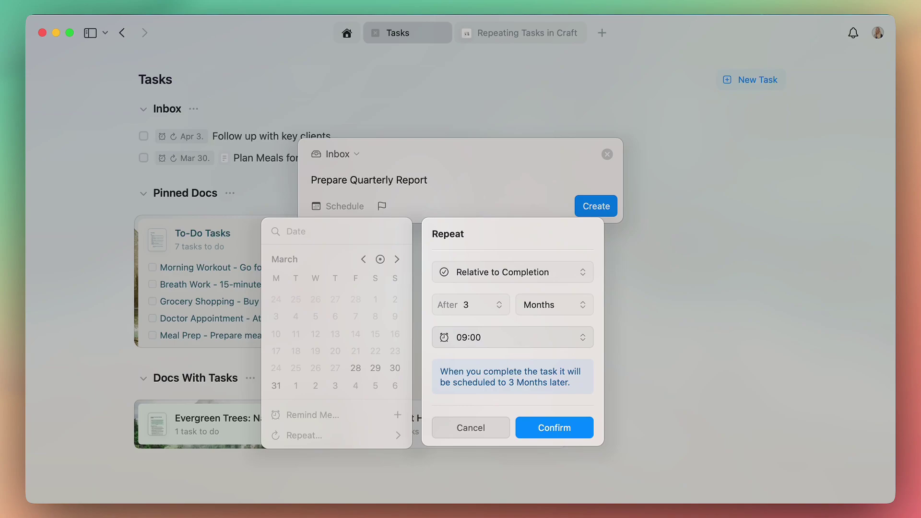
pyautogui.click(552, 428)
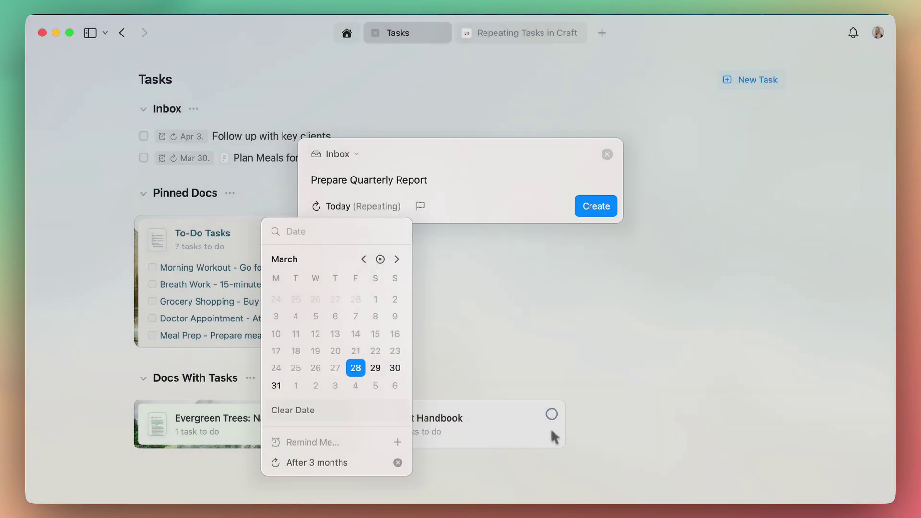
# - Create the 'Prepare Quarterly Report' task and select it in the Inbox
pyautogui.click(581, 209)
pyautogui.click(581, 209)
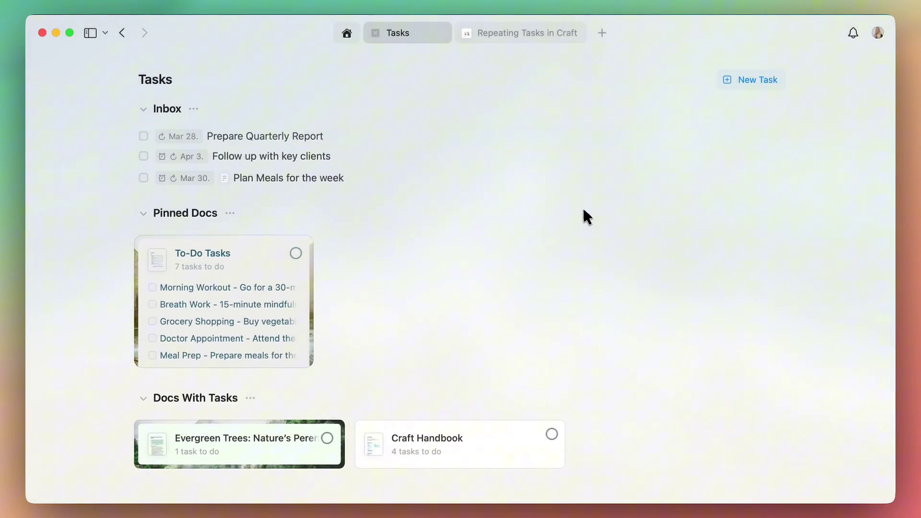
pyautogui.click(299, 137)
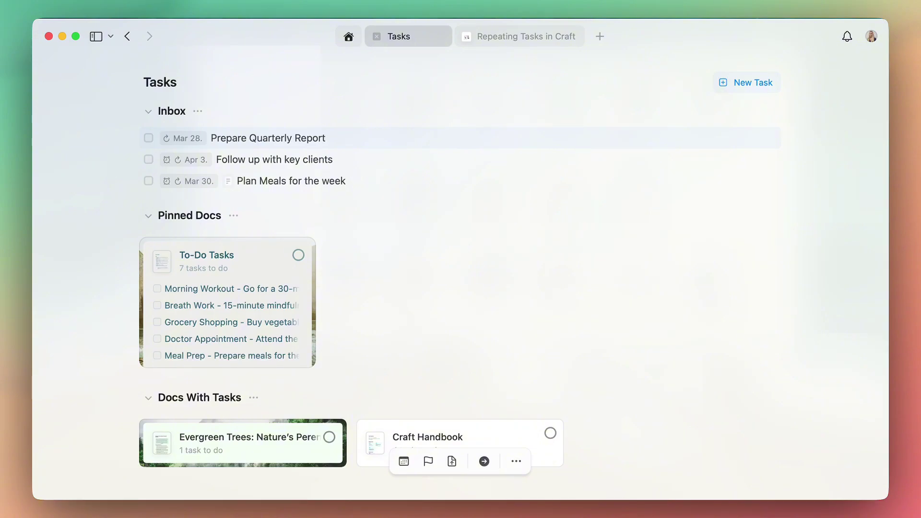
# - Start a new Inbox task titled 'Yoga class' and bring up its repeat choices
pyautogui.click(767, 88)
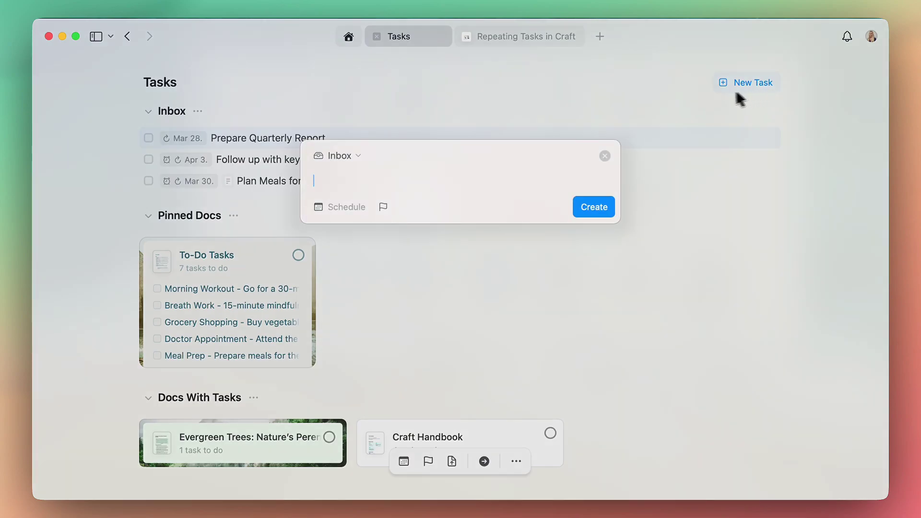
pyautogui.write('Yoga class')
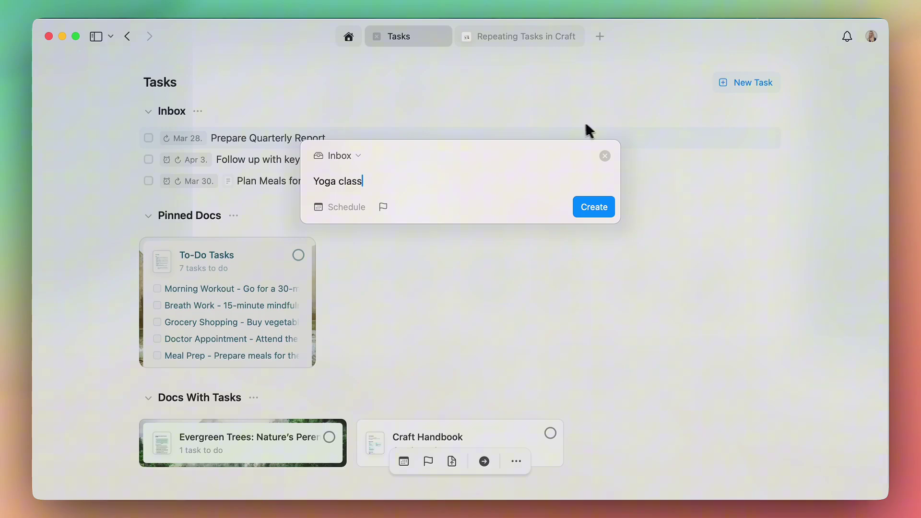
pyautogui.click(357, 207)
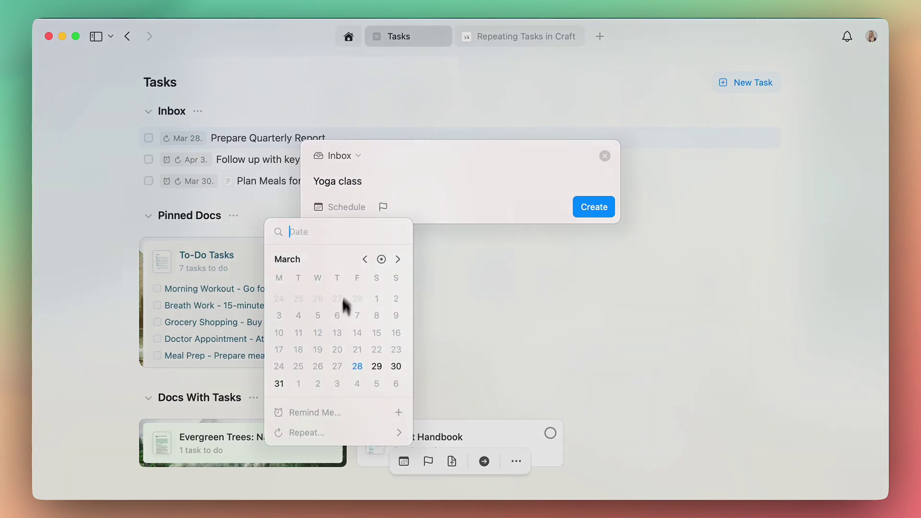
pyautogui.click(329, 430)
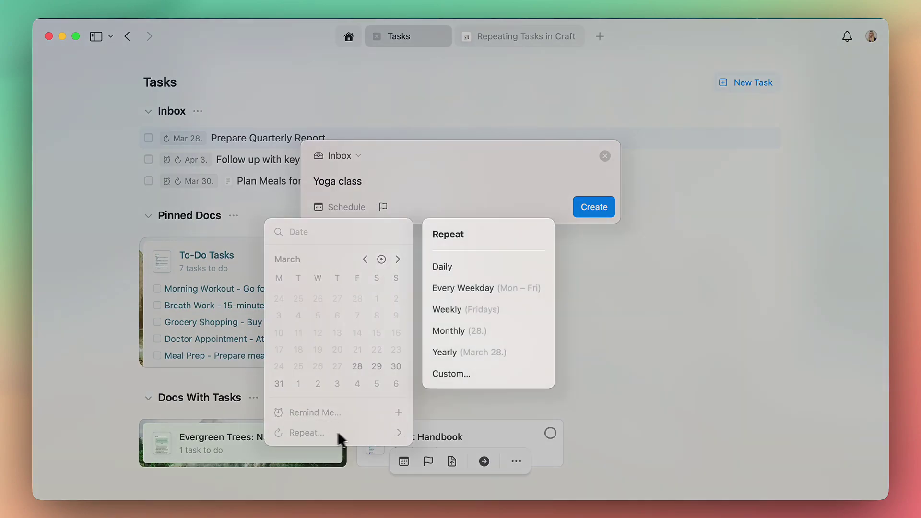
# - Set a custom weekly repeat on Monday, Wednesday and Saturday
pyautogui.click(492, 373)
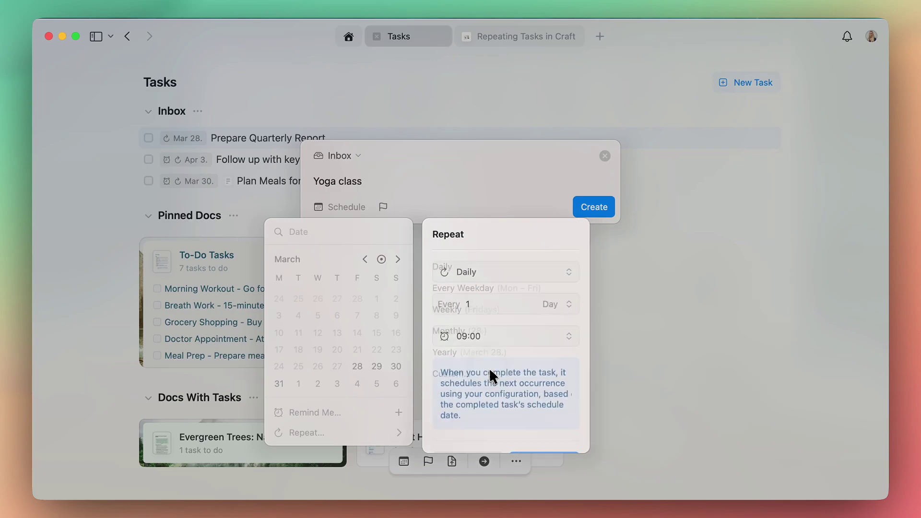
pyautogui.click(550, 278)
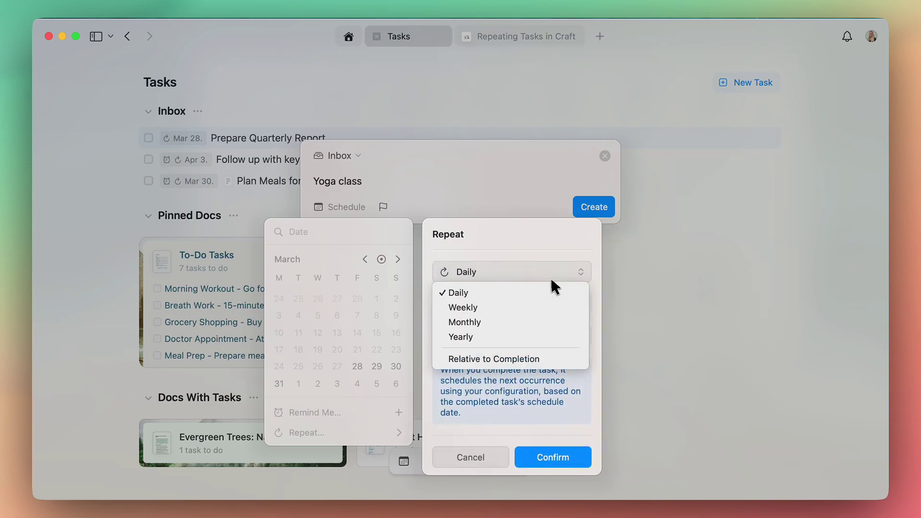
pyautogui.click(551, 306)
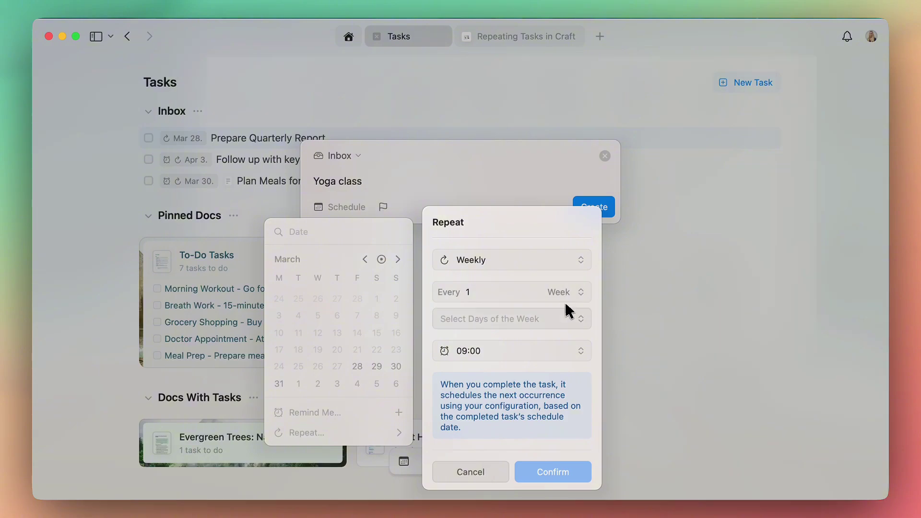
pyautogui.click(570, 318)
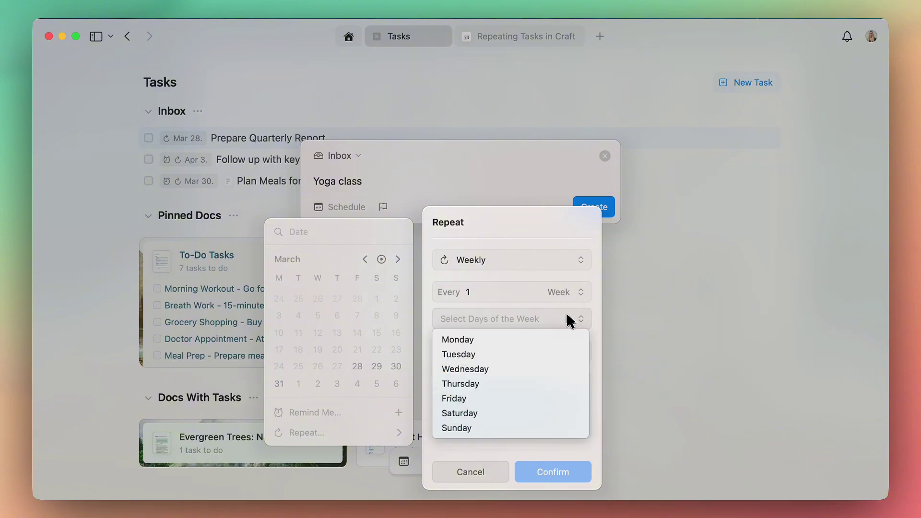
pyautogui.click(515, 343)
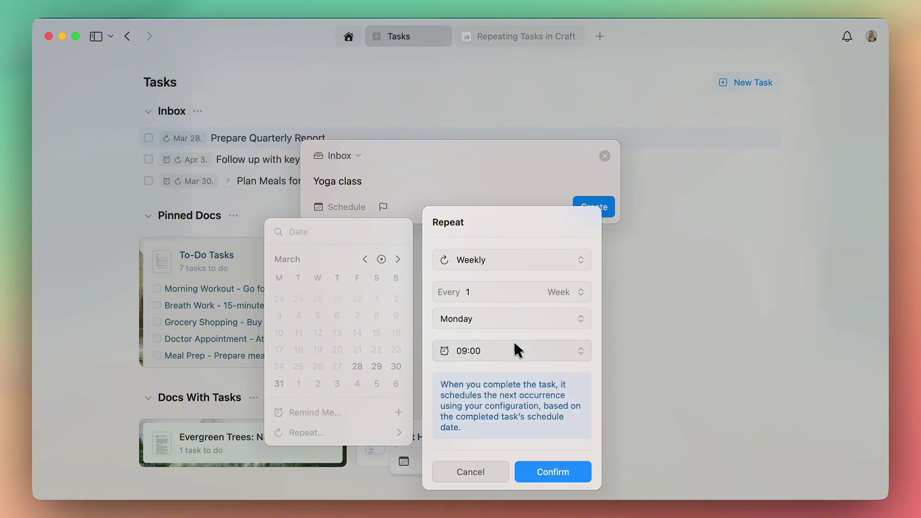
pyautogui.click(509, 318)
pyautogui.click(512, 368)
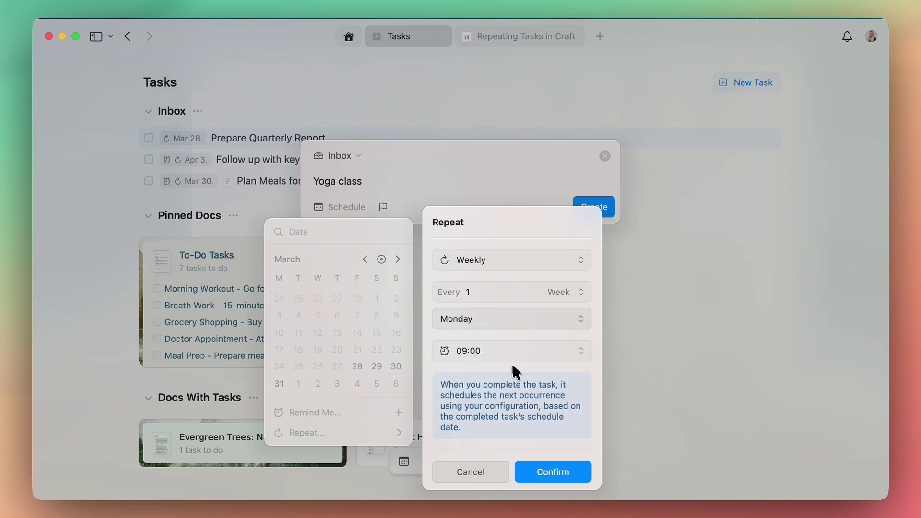
pyautogui.click(506, 325)
pyautogui.click(506, 412)
# - Set the class time to 9:15 and confirm the repeat settings
pyautogui.click(532, 348)
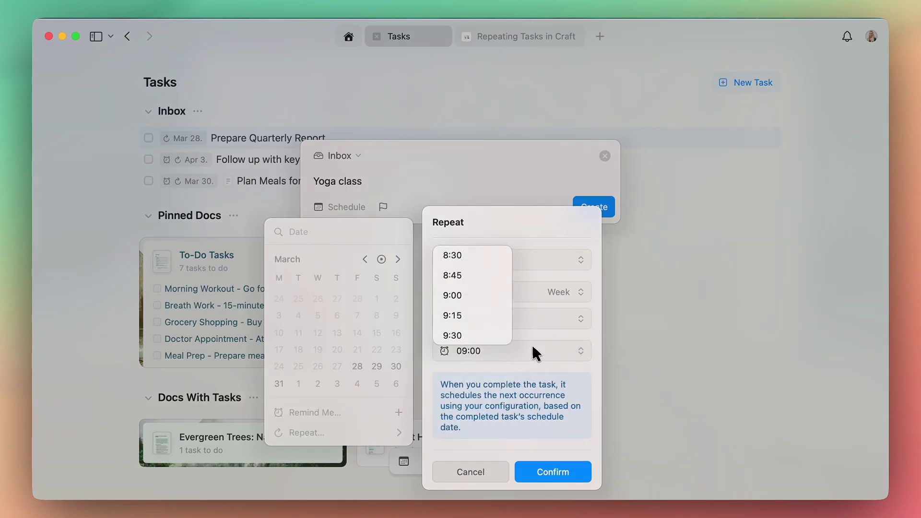
pyautogui.scroll(-1, 489, 288)
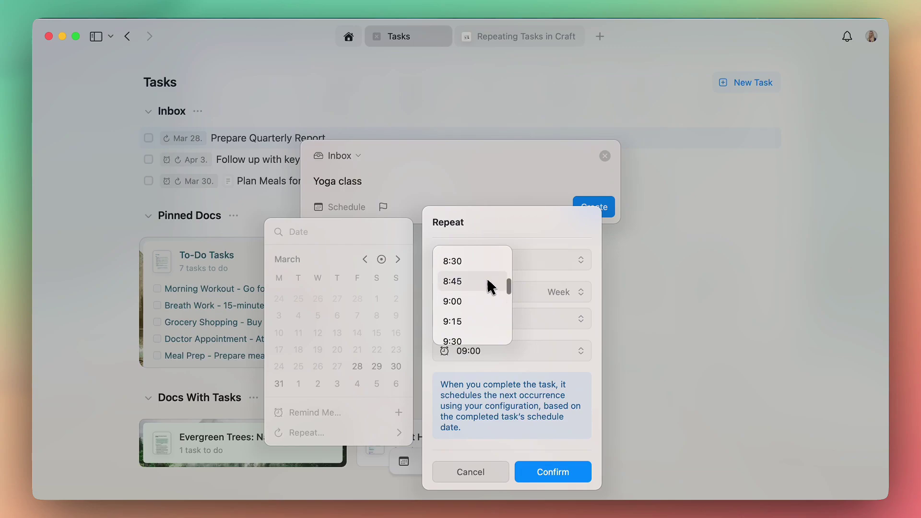
pyautogui.click(489, 306)
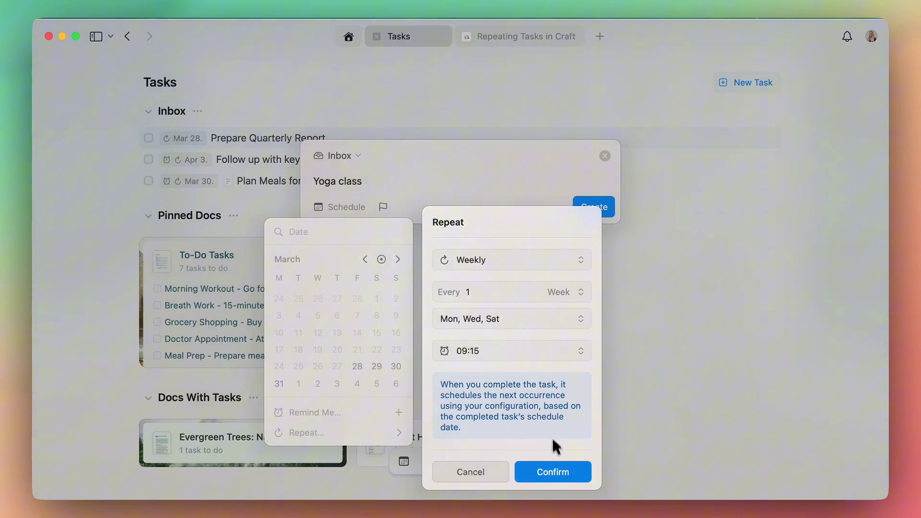
pyautogui.click(553, 472)
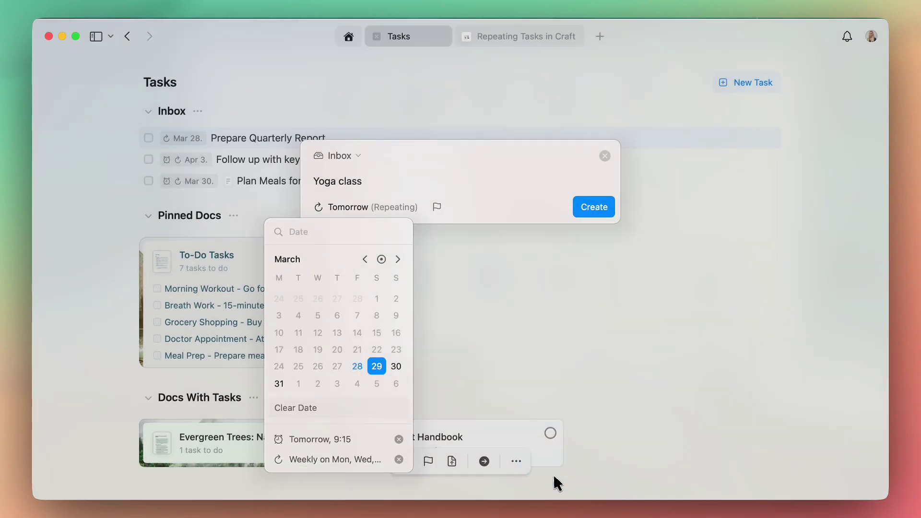
# - Create the 'Yoga class' task and check its Mar 29 weekly schedule in the Inbox
pyautogui.click(576, 334)
pyautogui.click(592, 211)
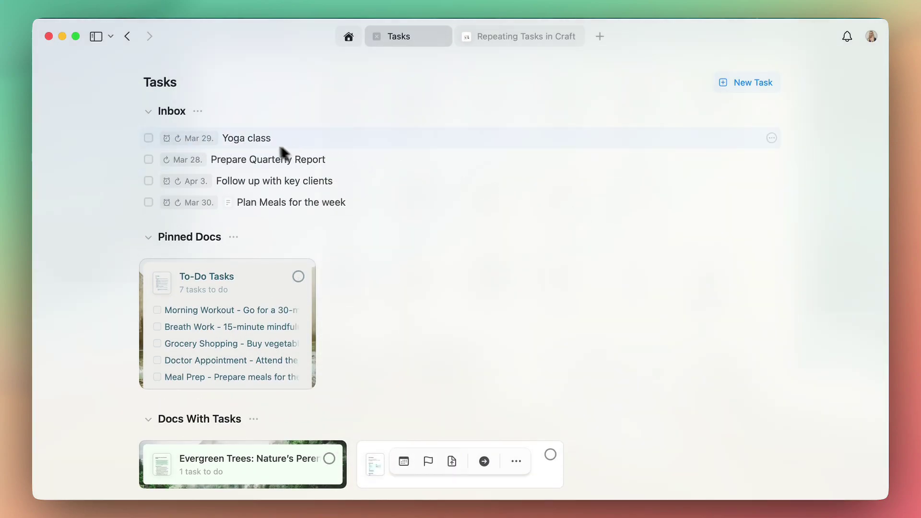
pyautogui.click(231, 139)
pyautogui.moveTo(397, 217)
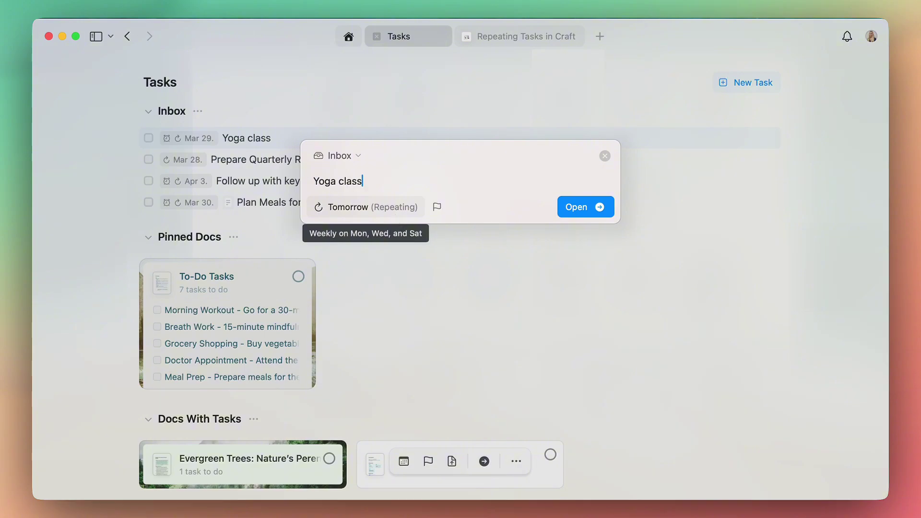
pyautogui.press('Escape')
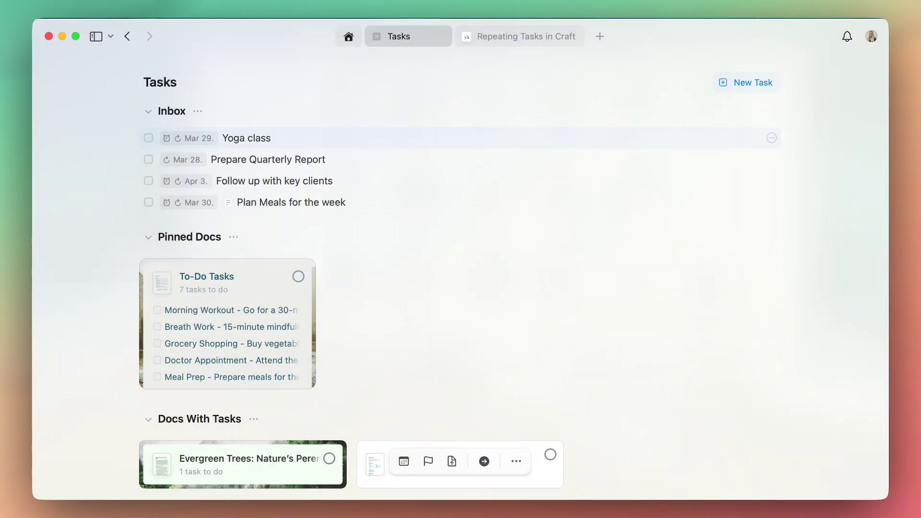